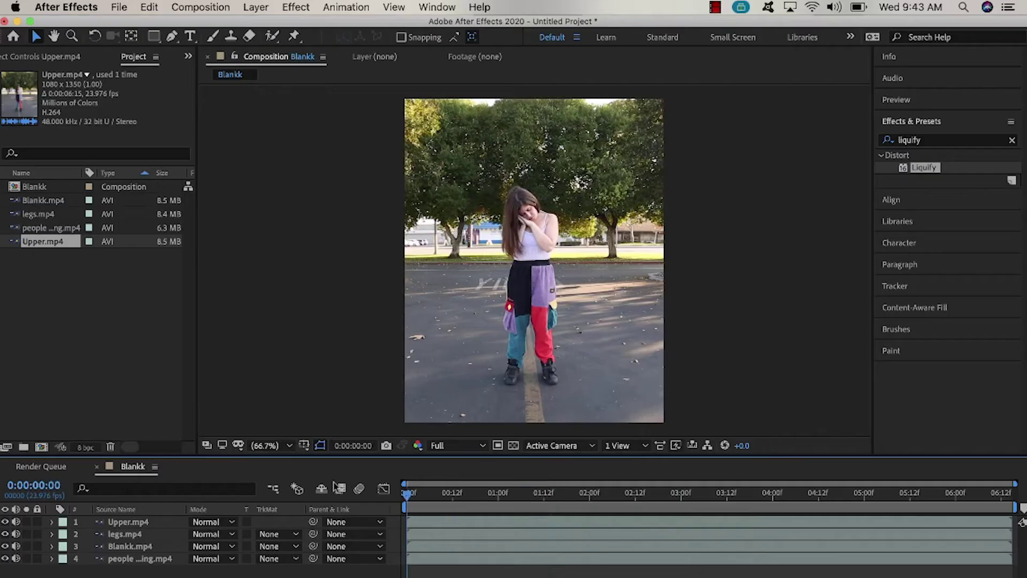
Step: Hide Upper.mp4 and then legs.mp4, scrubbing through the walking legs and the empty background plate
left_click(5, 522)
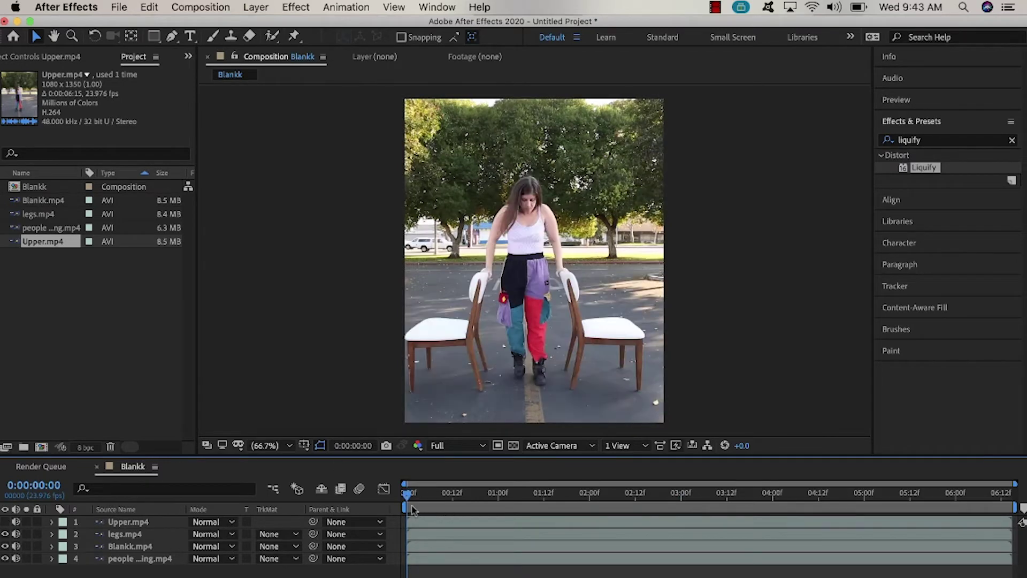
left_click_drag(420, 501, 733, 405)
left_click(5, 534)
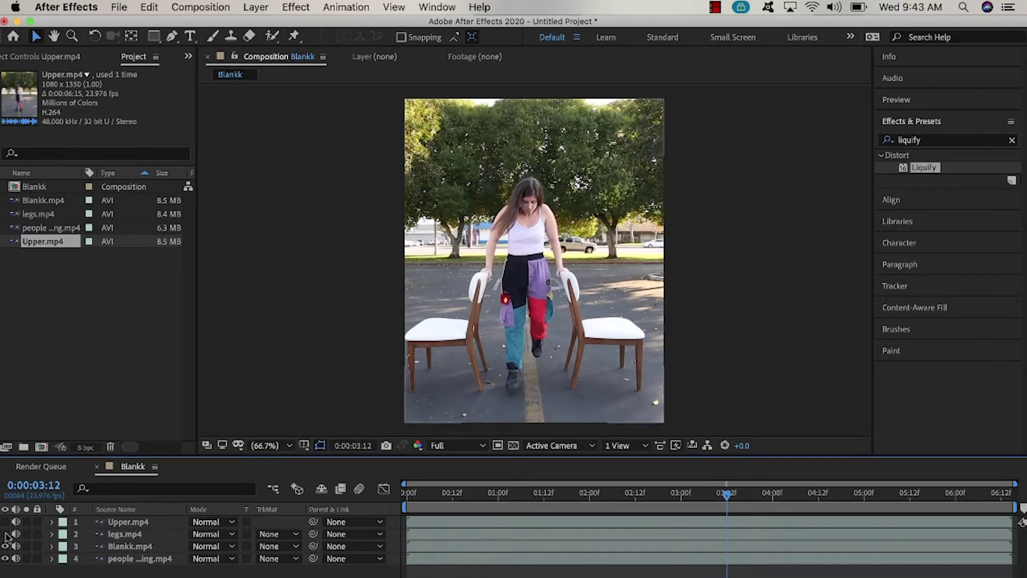
left_click_drag(443, 489, 508, 482)
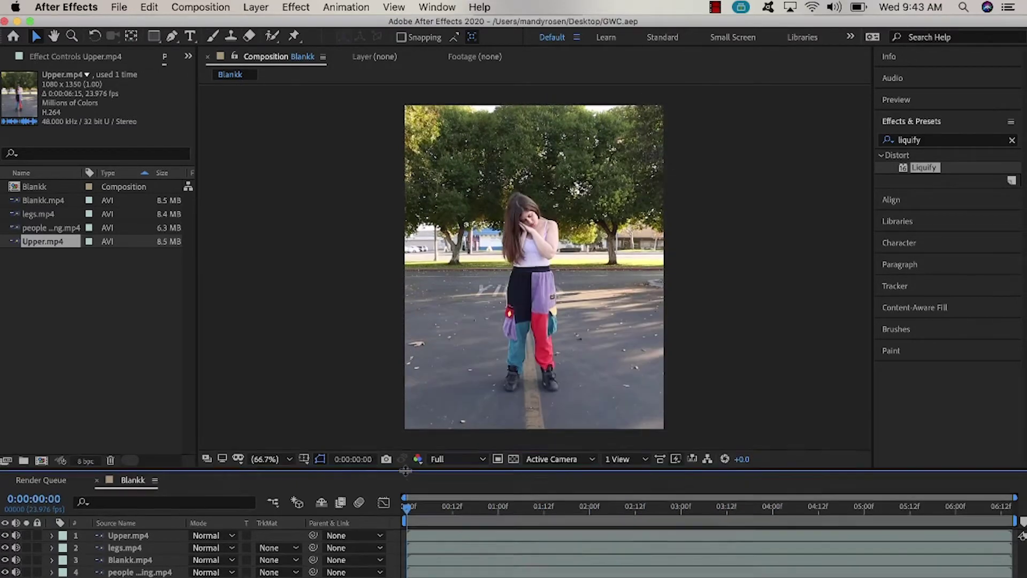
left_click_drag(412, 467, 412, 504)
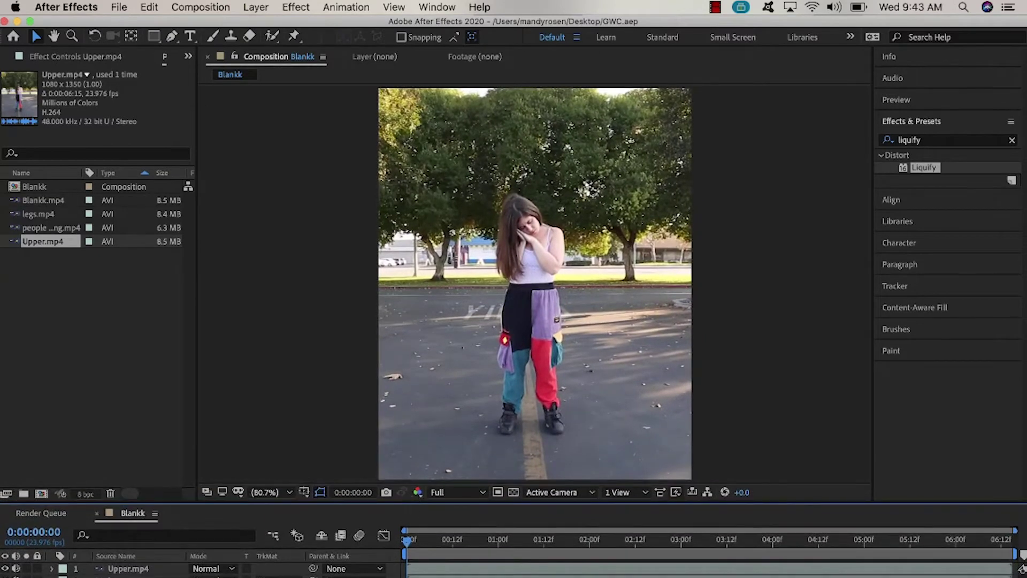
Step: Open Upper.mp4 in the Layer panel and paint a Roto Brush selection over the woman's upper body
double_click(422, 571)
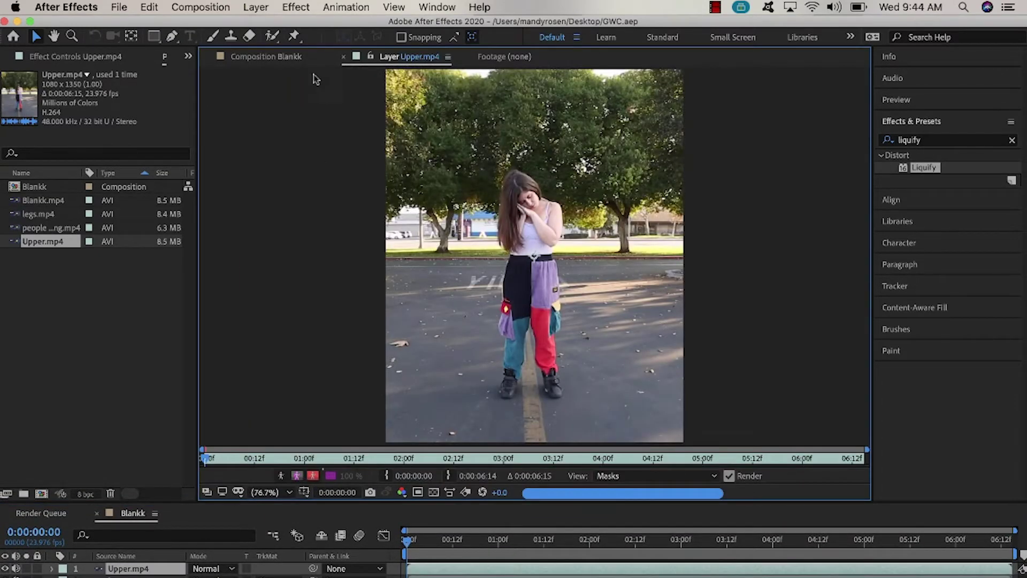
left_click(273, 36)
scroll(457, 244, "up", 5)
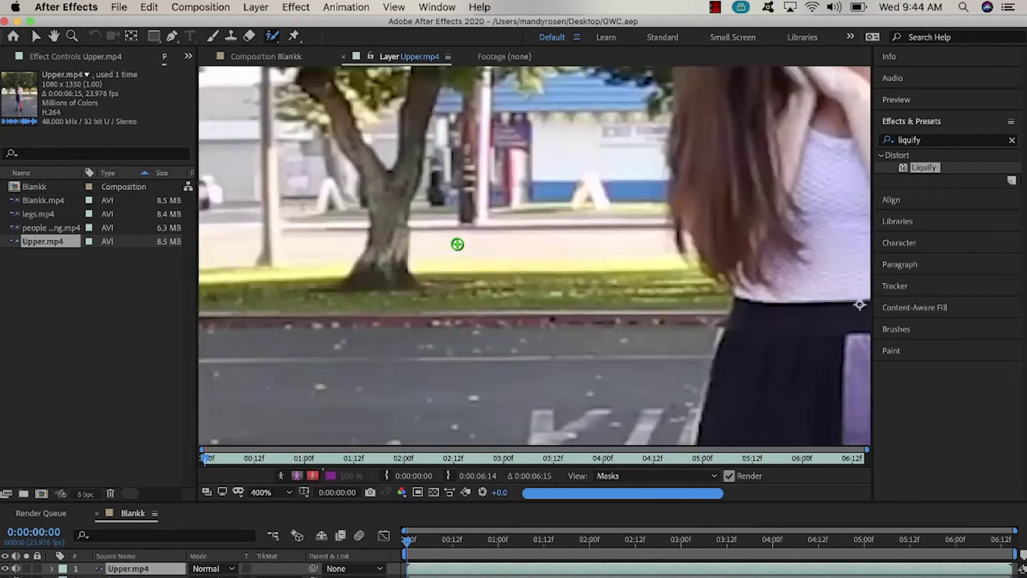
scroll(458, 244, "down", 2)
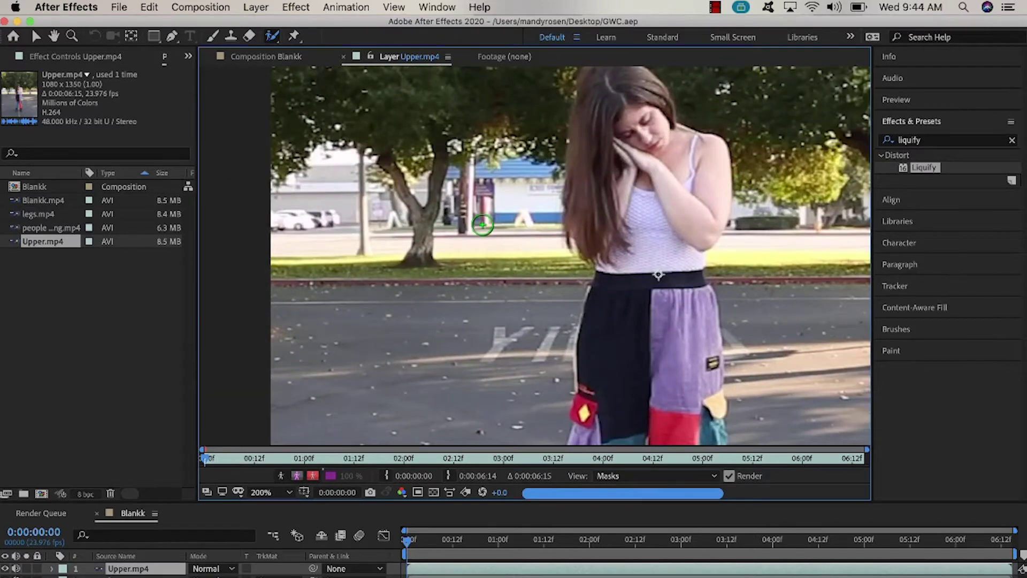
scroll(483, 225, "right", 5)
scroll(483, 226, "up", 2)
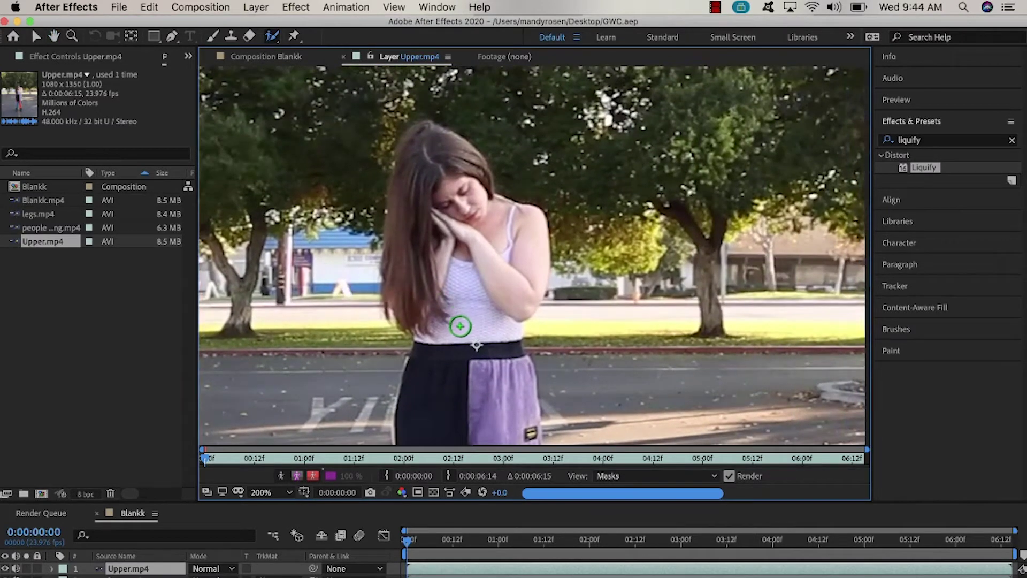
mouse_move(460, 326)
left_mouse_down()
mouse_move(427, 326)
mouse_move(395, 297)
mouse_move(409, 145)
mouse_move(445, 142)
mouse_move(473, 168)
mouse_move(479, 196)
mouse_move(535, 224)
mouse_move(529, 288)
mouse_move(516, 310)
mouse_move(458, 328)
left_mouse_up()
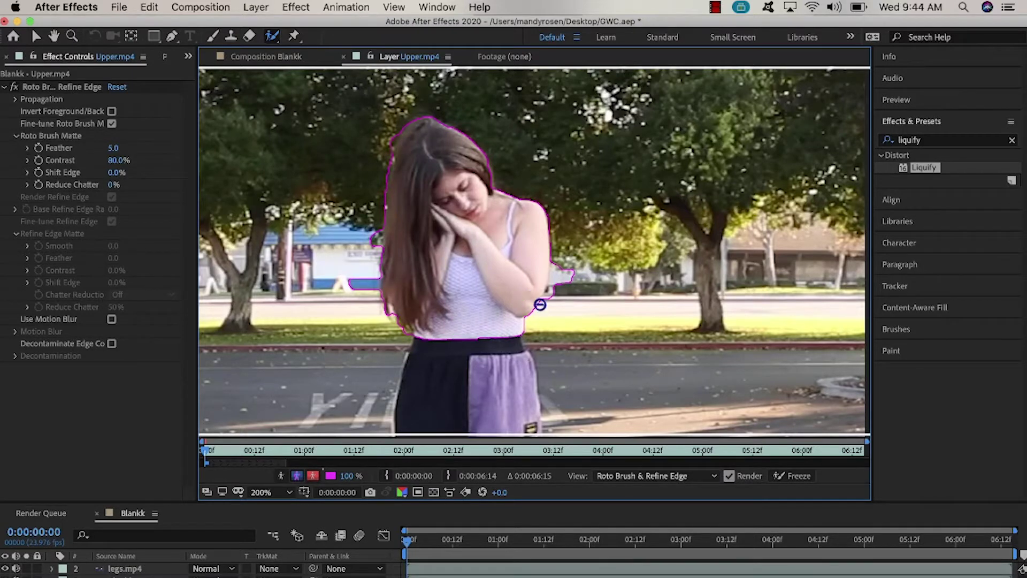
Step: Subtract background from the matte beside her arm and along her hair
left_click_drag(558, 260, 556, 251)
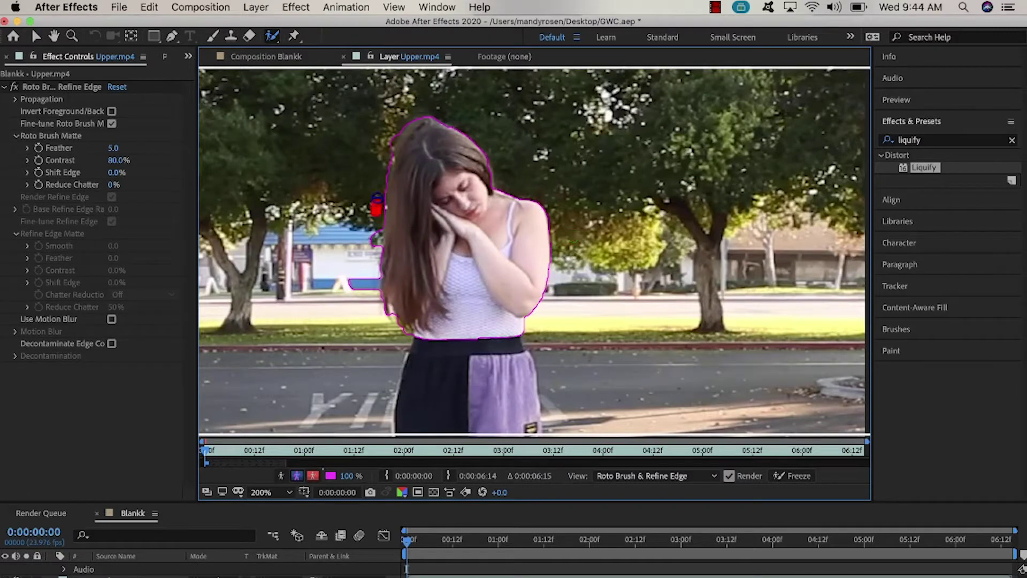
left_click_drag(387, 142, 388, 138)
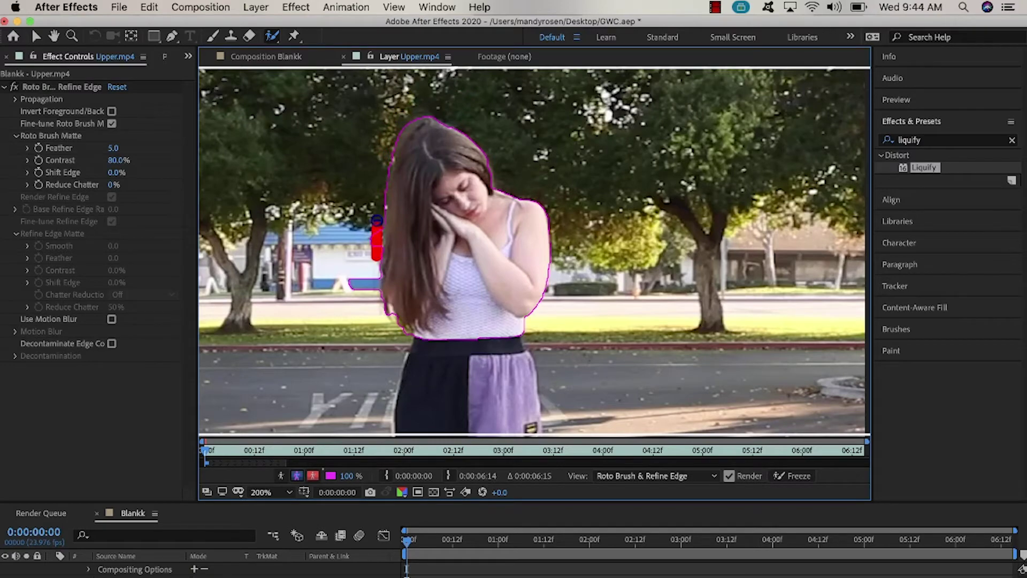
left_click_drag(378, 221, 377, 220)
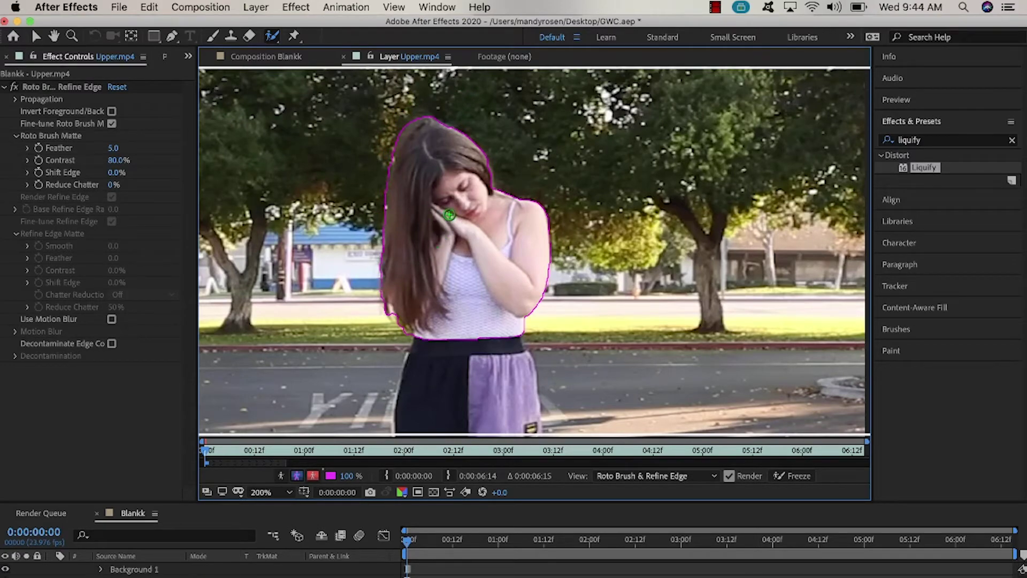
left_click(279, 62)
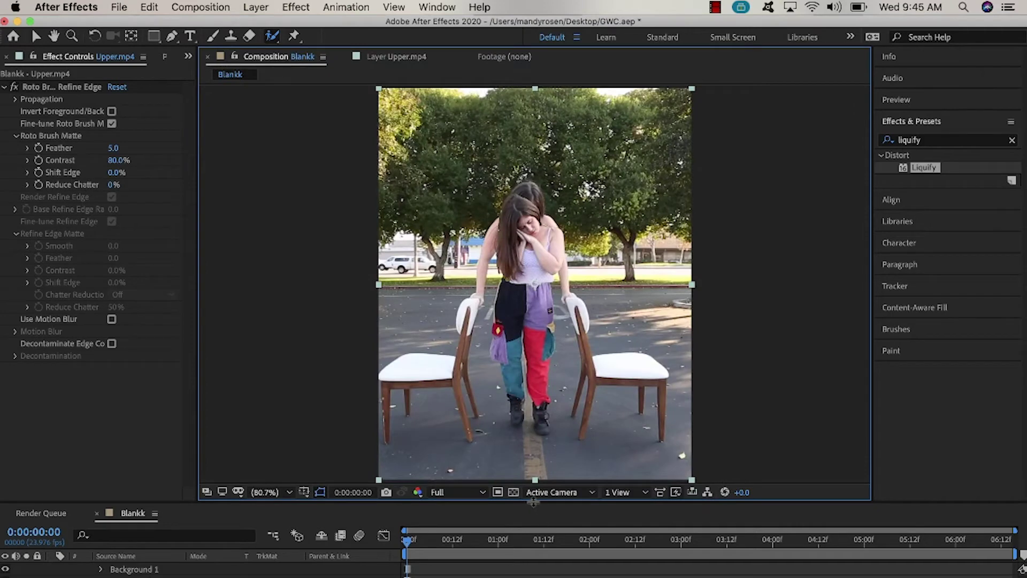
Step: Hide legs.mp4 and reveal Upper.mp4's Transform Position property
left_click_drag(534, 502, 534, 433)
left_click(6, 560)
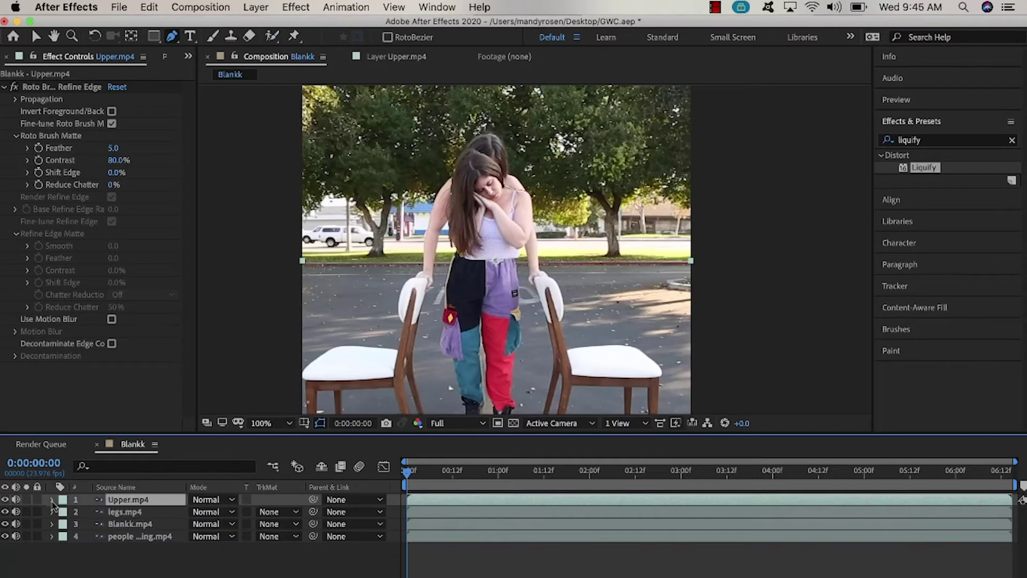
left_click(52, 499)
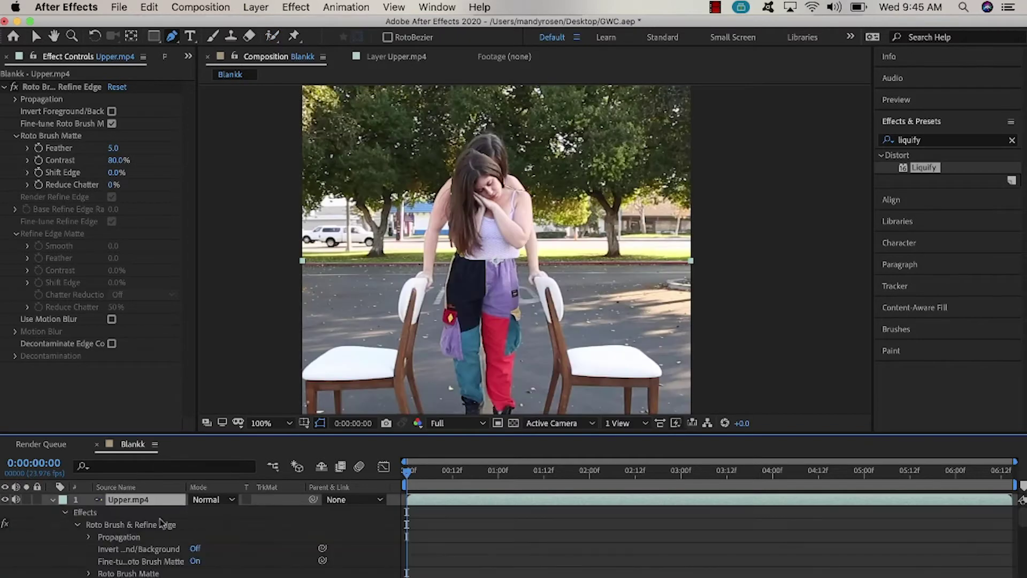
left_click(65, 512)
left_click(65, 525)
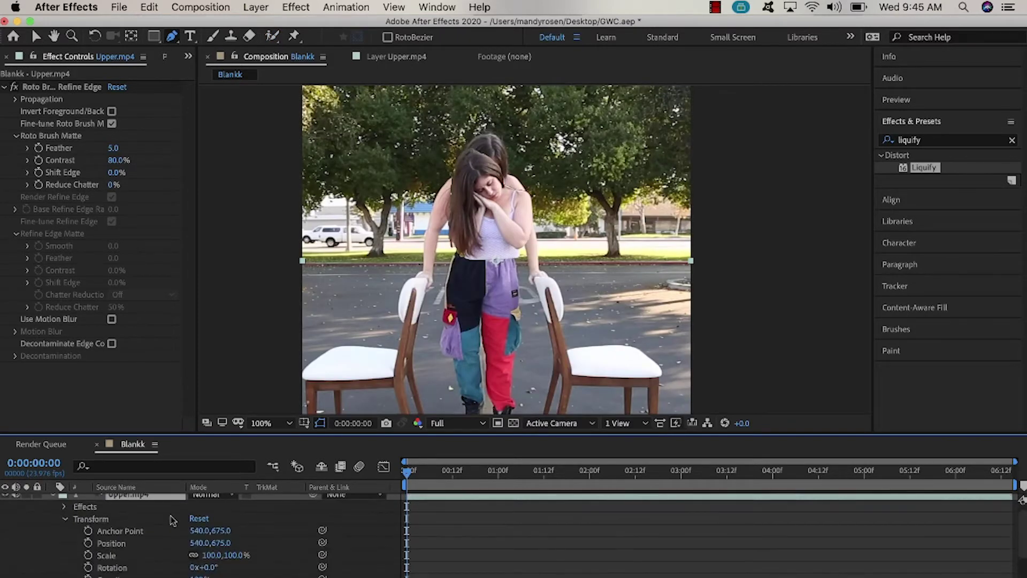
left_click(168, 543)
Step: Move the upper-body layer up and left to position 517,651 over the legs
scroll(460, 279, "up", 1)
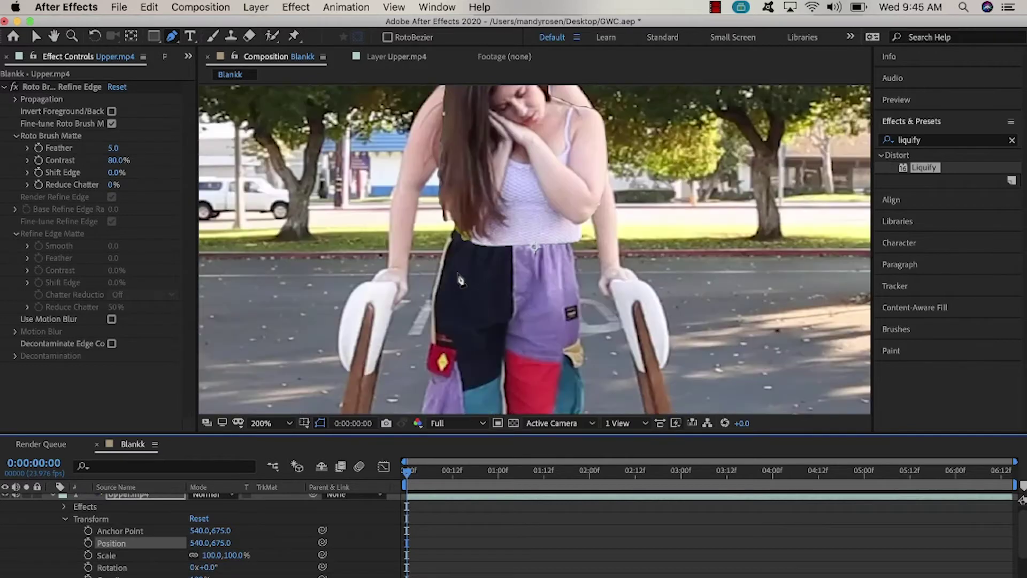
key("v")
scroll(496, 281, "up", 3)
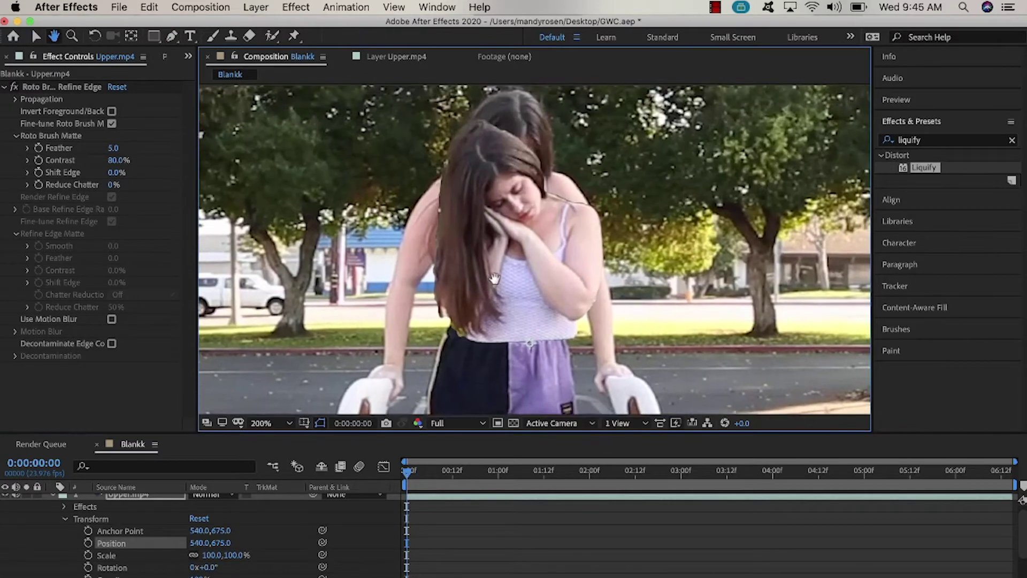
left_click_drag(503, 275, 486, 258)
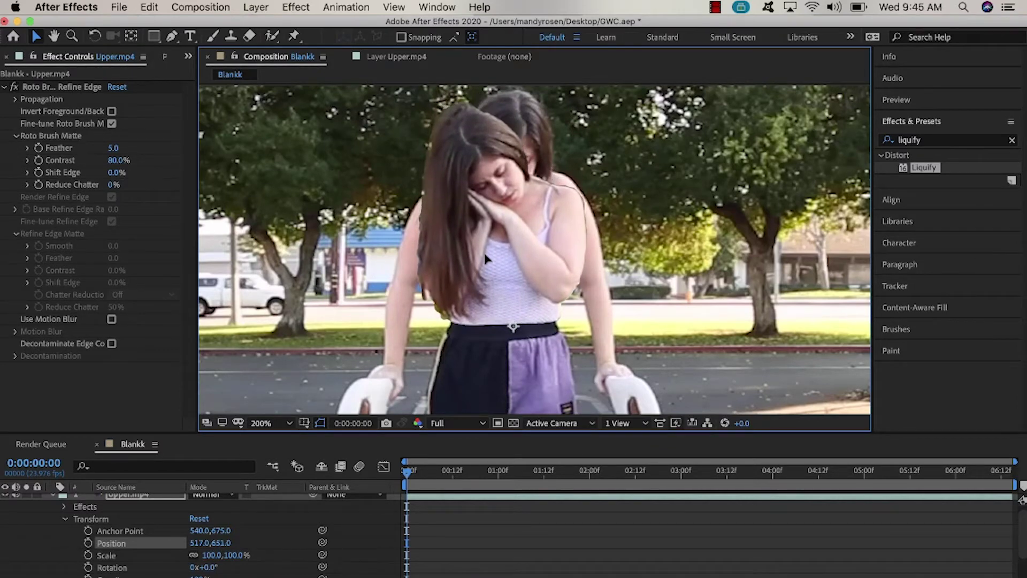
key("super+Down")
Step: Start a Pen mask on legs.mp4 with points beside the legs and below the boots
left_click(171, 36)
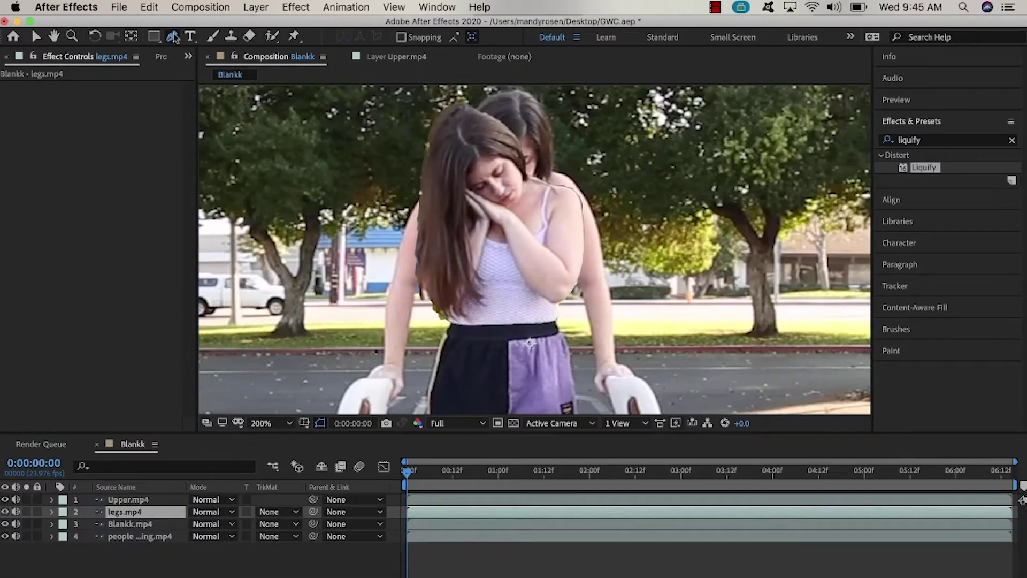
left_click_drag(622, 432, 622, 537)
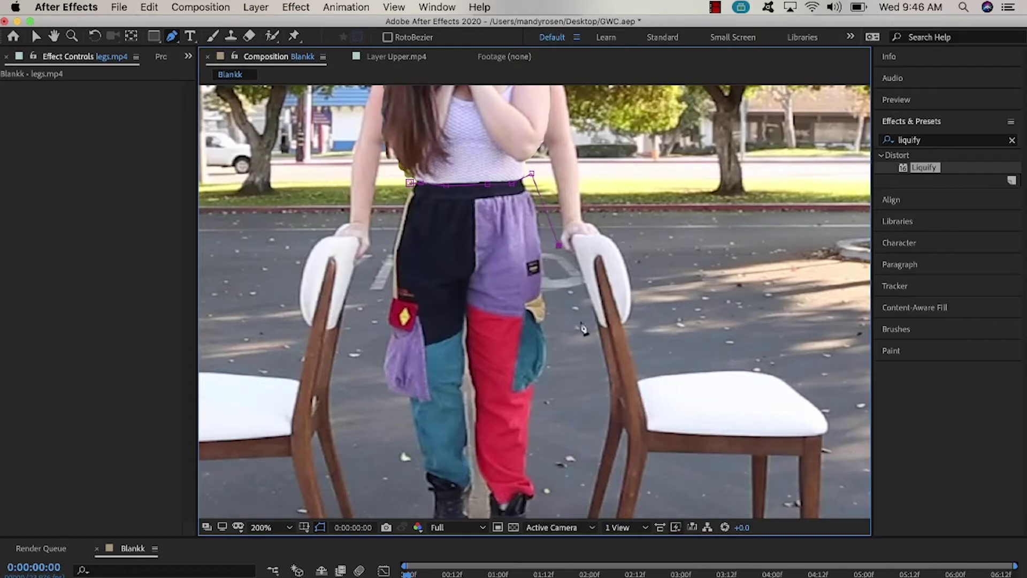
left_click(578, 367)
scroll(580, 415, "down", 5)
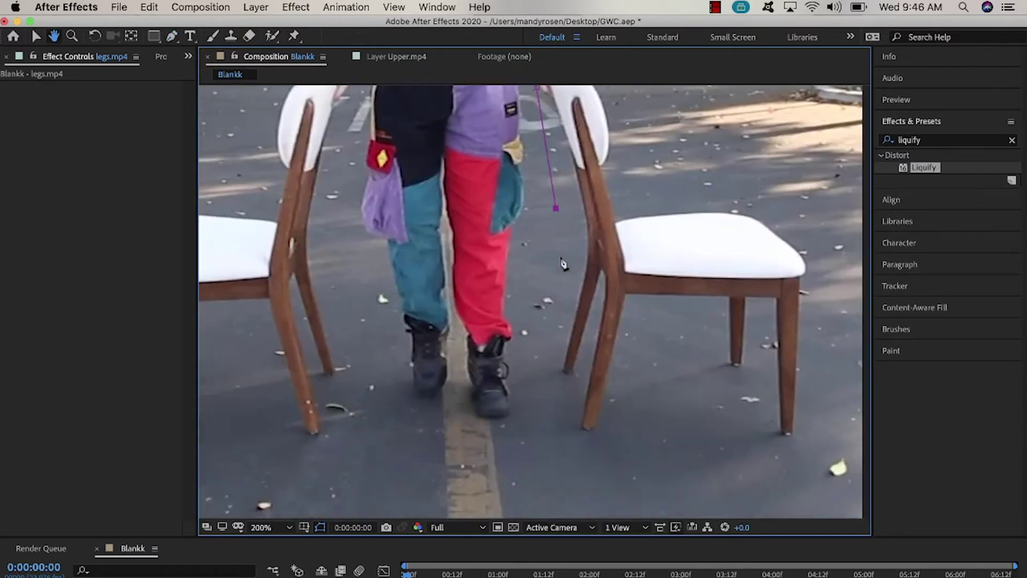
left_click(558, 349)
scroll(558, 349, "down", 4)
left_click(589, 443)
Step: Trace the mask up the left side of the legs to the waist and close it
left_click(346, 447)
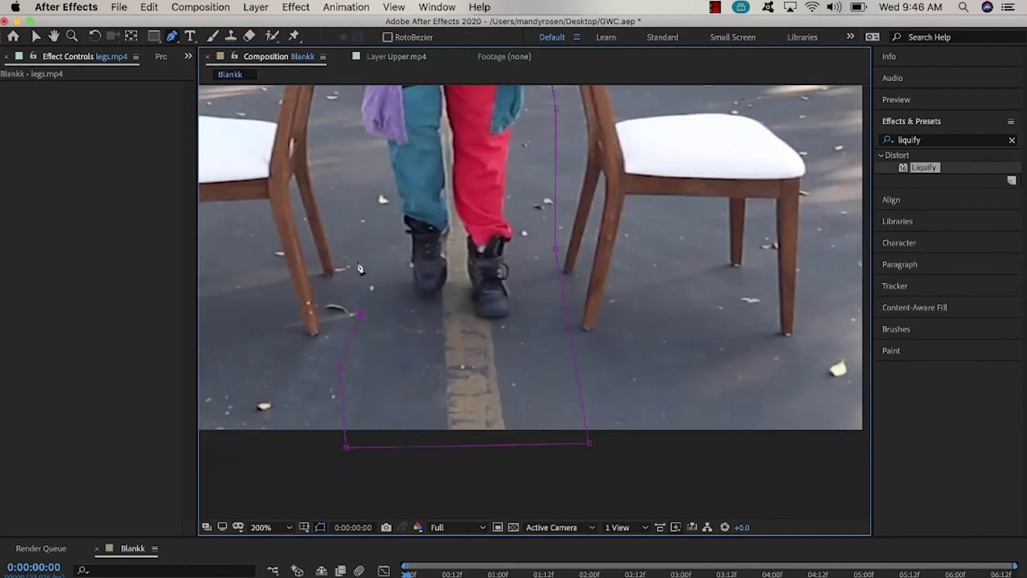
scroll(360, 268, "up", 8)
left_click(398, 471)
left_click(386, 412)
left_click(368, 321)
left_click(387, 239)
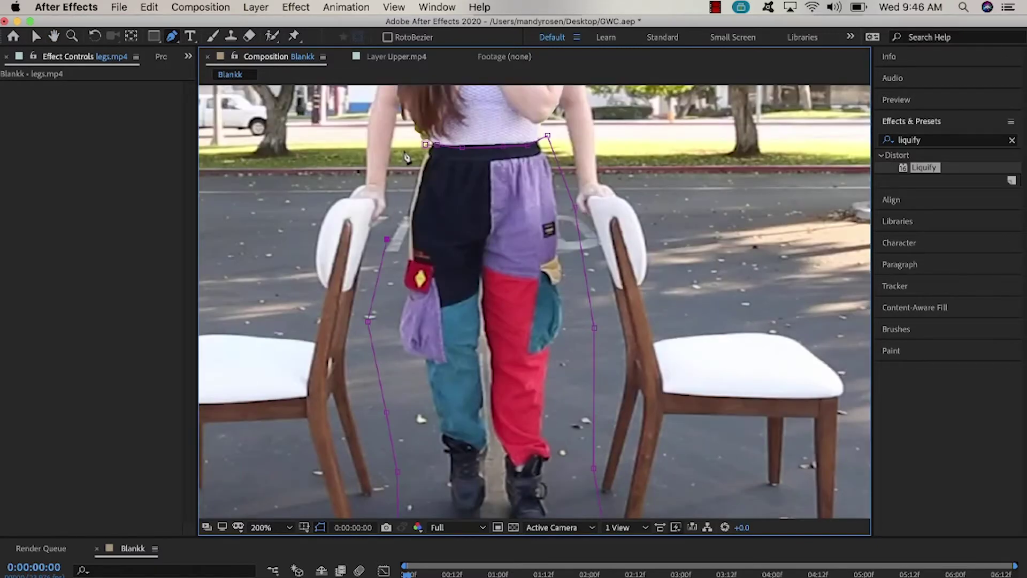
left_click(425, 145)
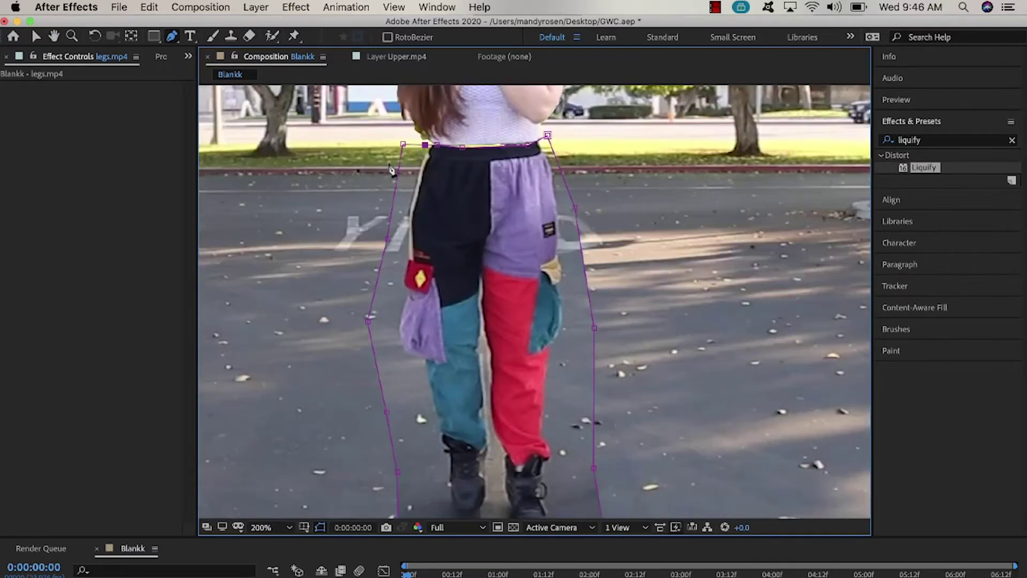
Step: Set the legs mask's feather to 22 pixels
key("h")
scroll(375, 241, "down", 6)
scroll(363, 262, "up", 5)
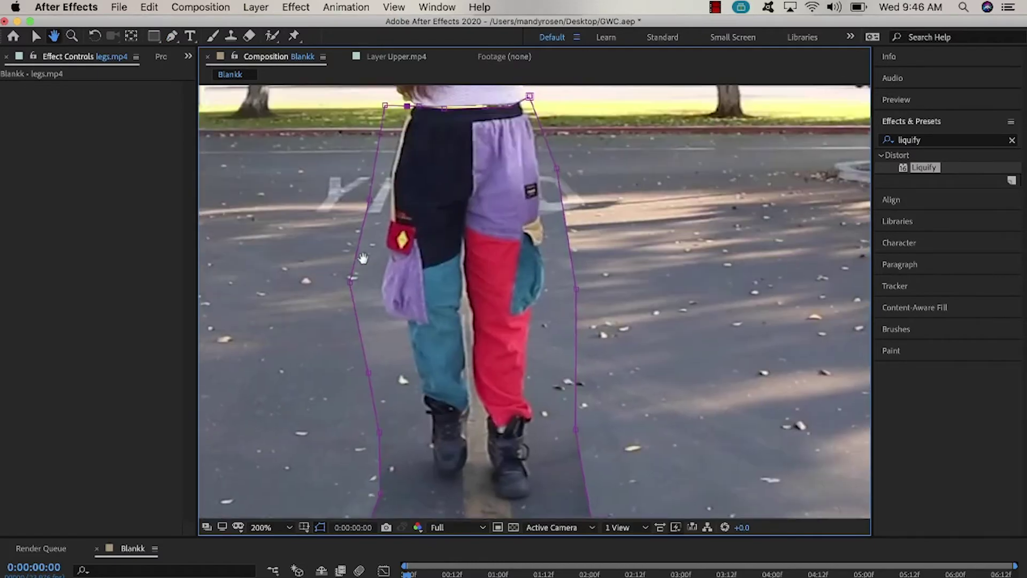
key("g")
left_click_drag(554, 537, 551, 497)
left_click(509, 566)
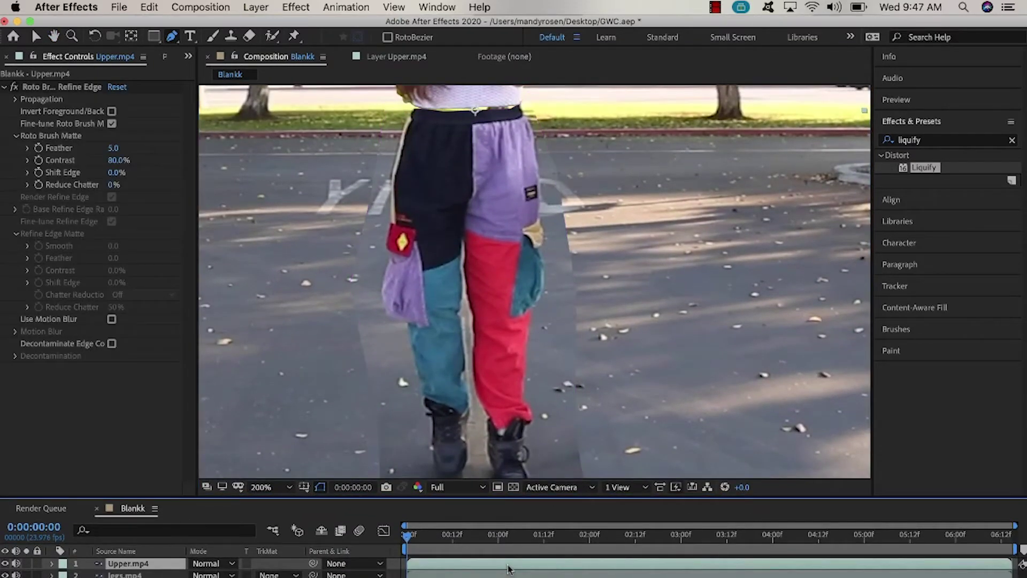
left_click(52, 564)
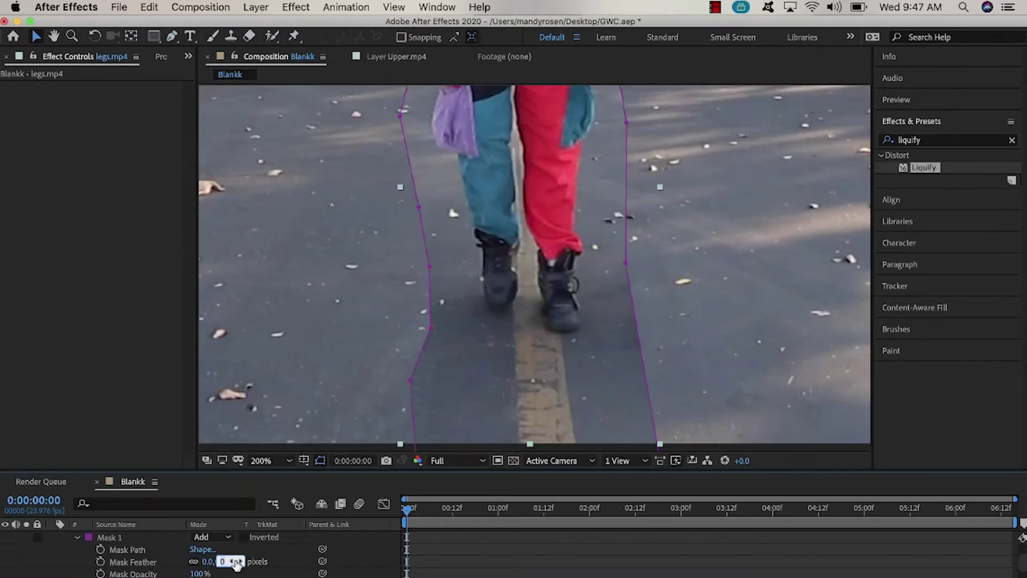
key("Return")
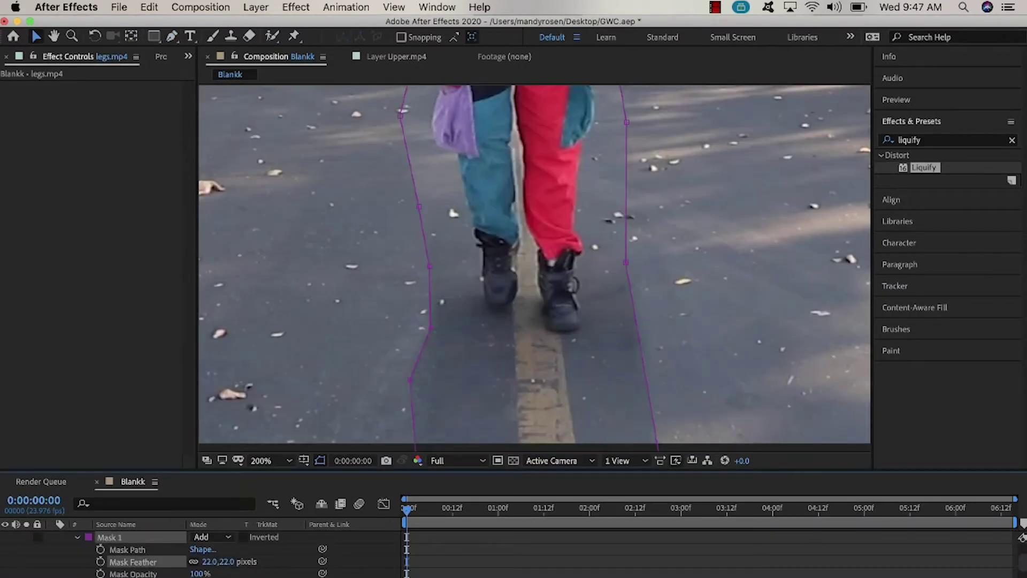
left_click(527, 541)
key("h")
left_click_drag(532, 179, 540, 310)
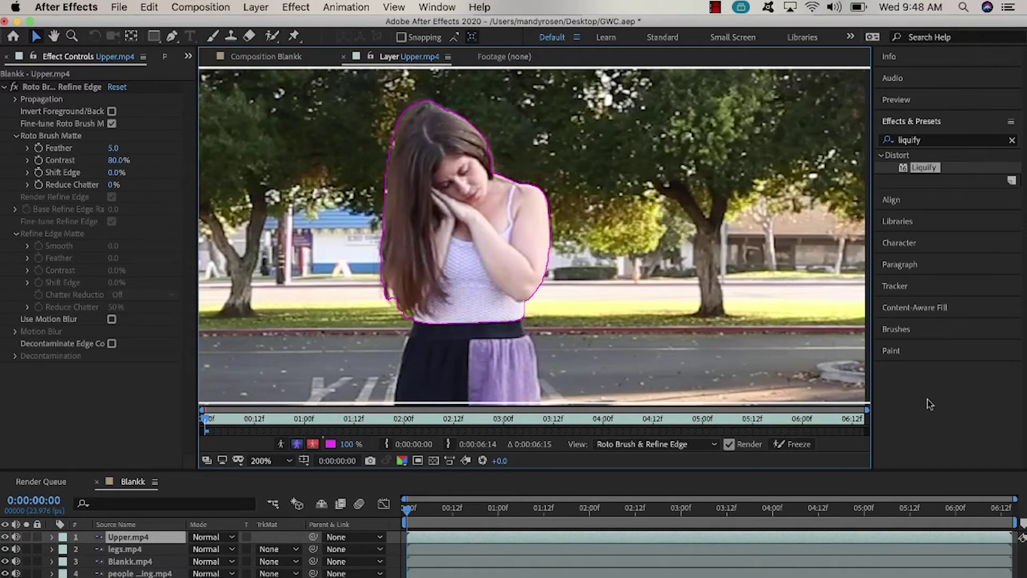
Step: Save GWC.aep and reopen Upper.mp4's roto view with Feather 11, Shift Edge -30%, Reduce Chatter 20%
key("super+s")
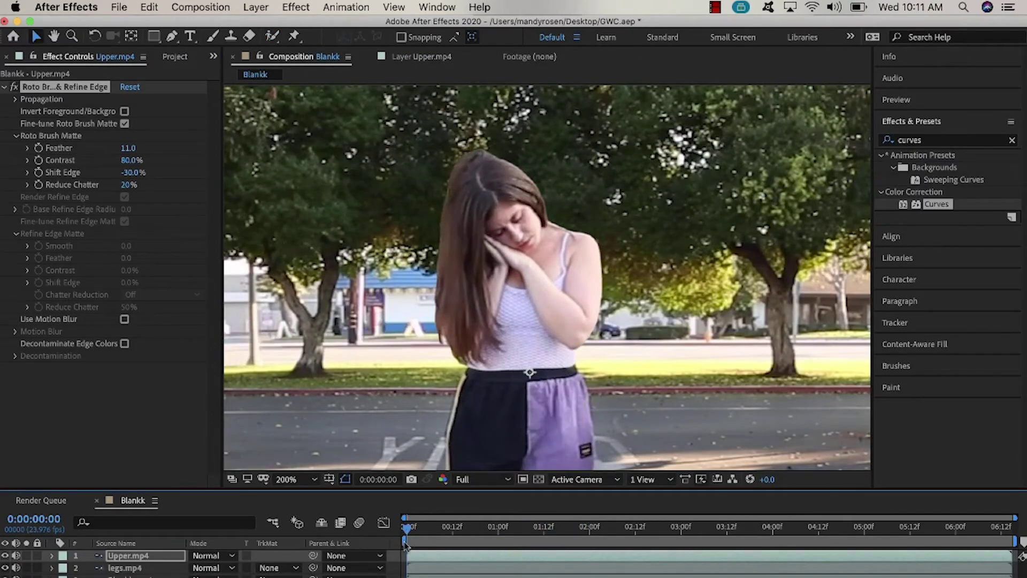
double_click(420, 558)
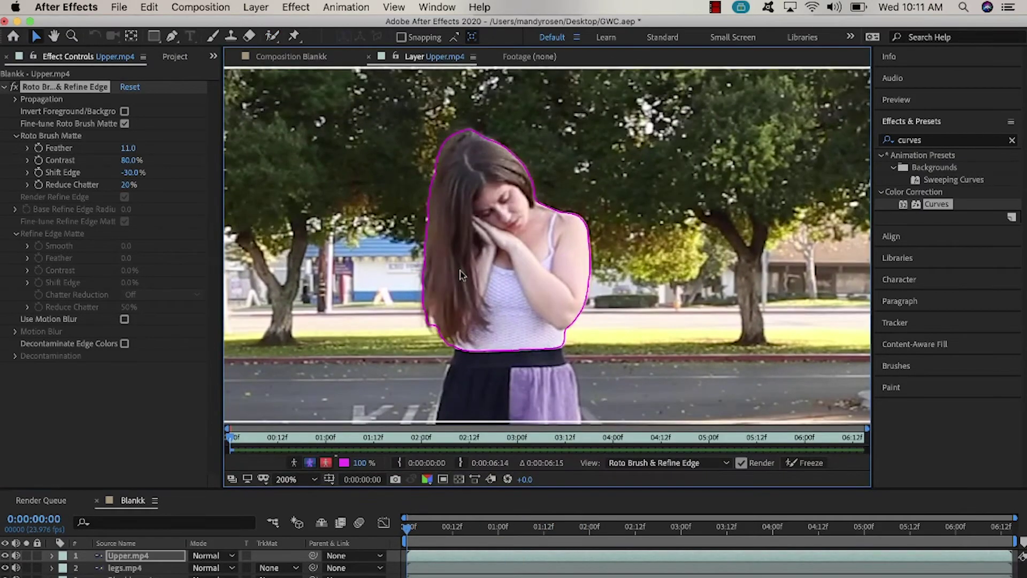
Step: Refine the Upper.mp4 matte edge along the loose hair on the left with the Refine Edge tool
left_click(272, 38)
left_click_drag(273, 38, 310, 48)
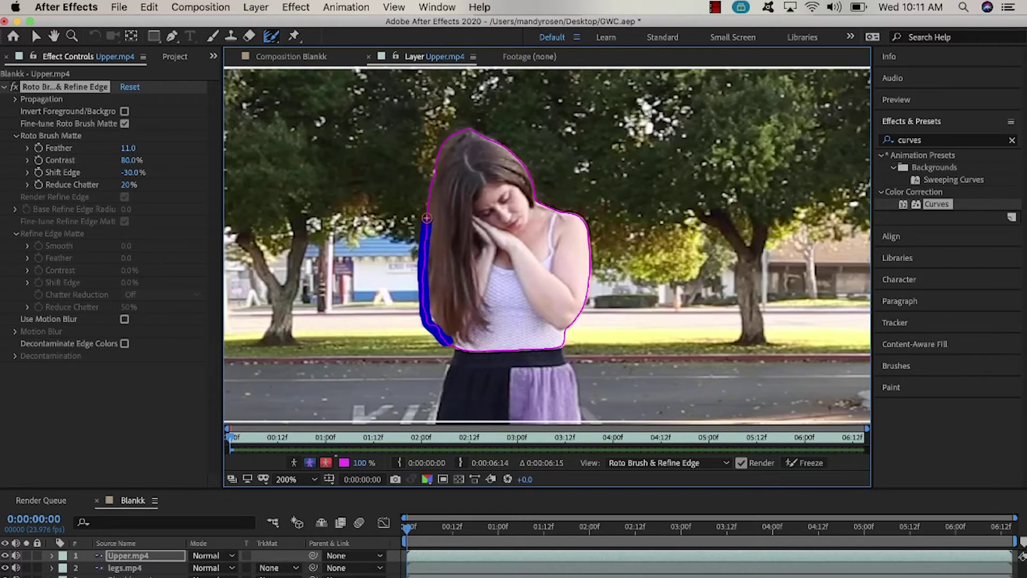
mouse_move(427, 219)
left_mouse_down()
mouse_move(437, 169)
mouse_move(484, 131)
mouse_move(536, 179)
left_mouse_up()
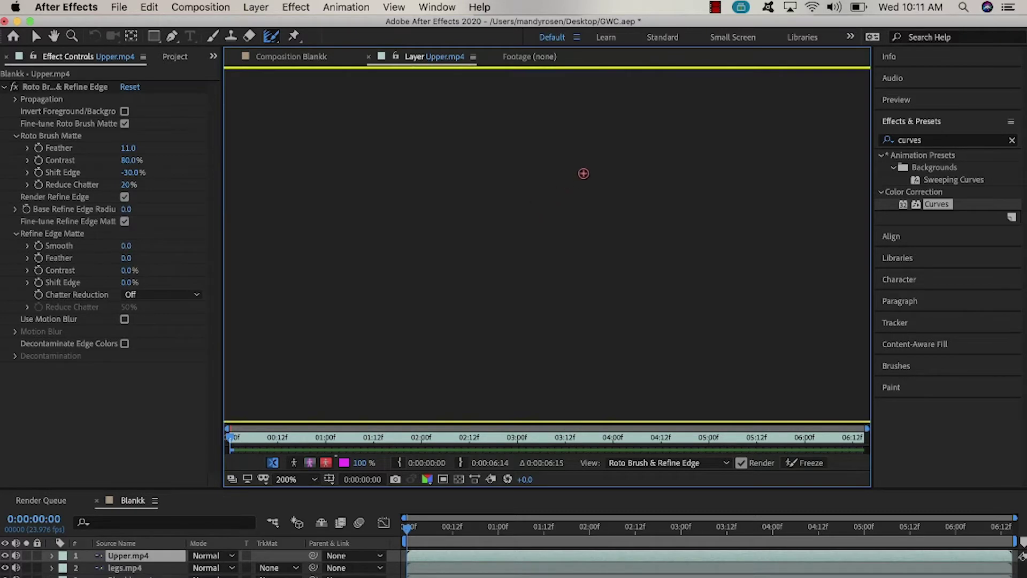
left_click(308, 58)
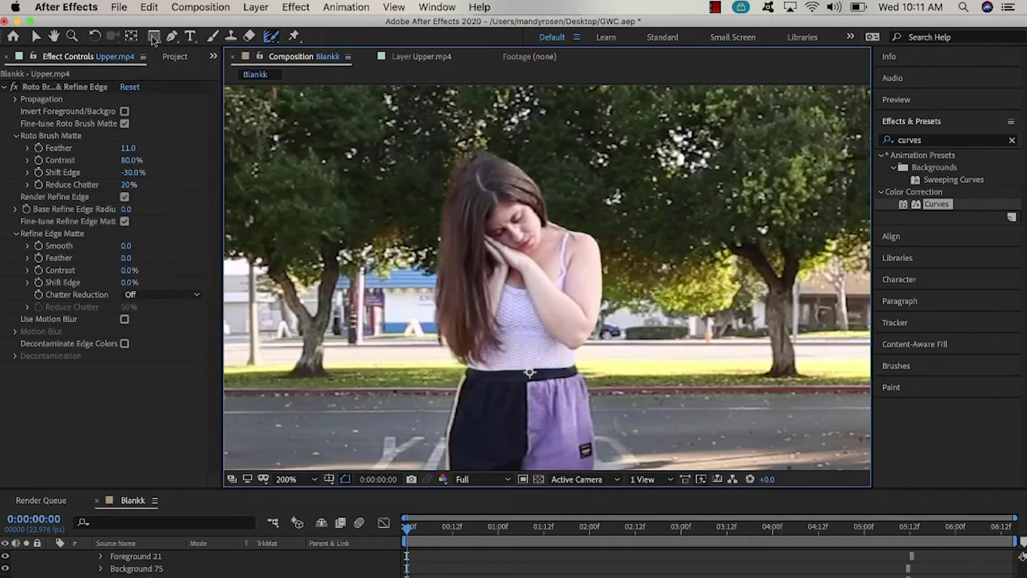
Step: Compare the composite with and without the hair refinement, then inspect the matte at frame 19
key("super+z")
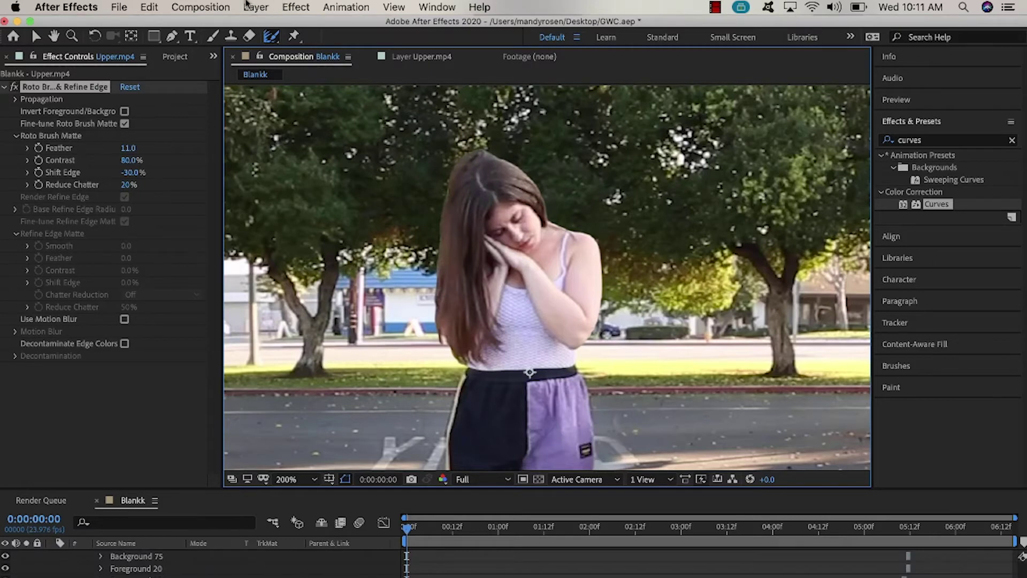
key("super+shift+z")
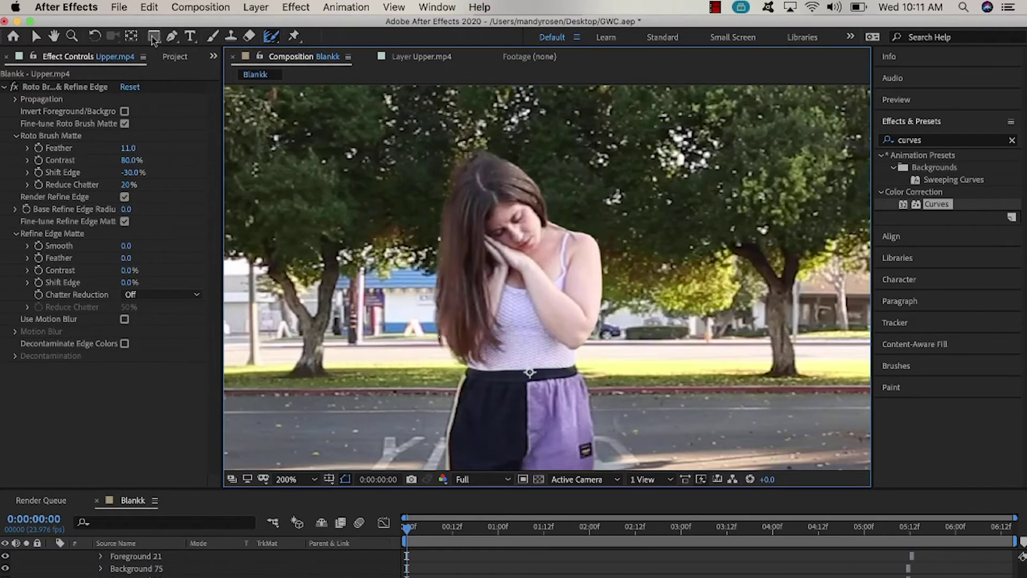
left_click(422, 56)
left_click(458, 527)
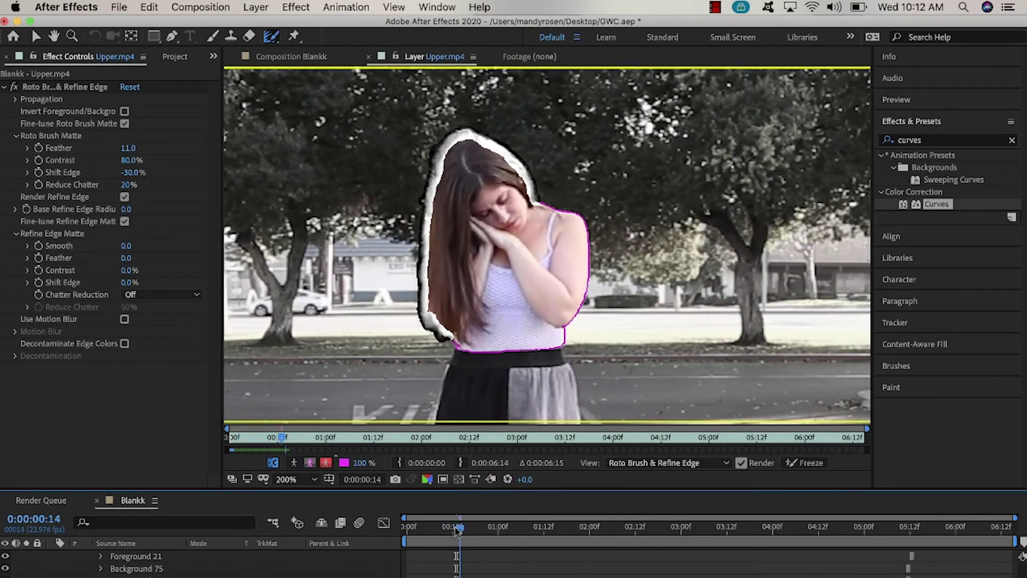
left_click_drag(458, 529, 480, 529)
left_click(298, 57)
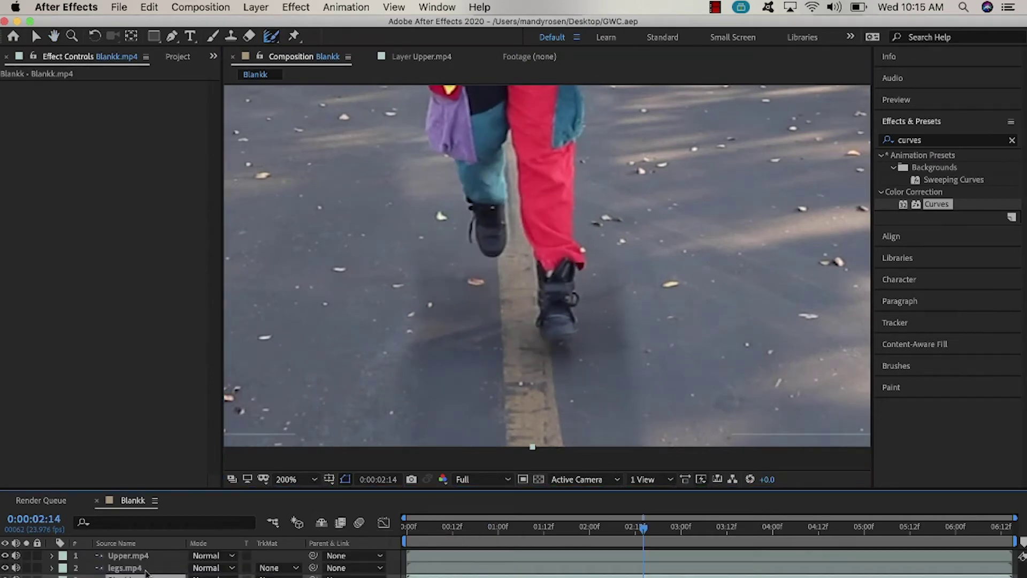
Step: Add Blankk.mp4 as the top timeline layer and start a mask on it
left_click_drag(147, 558, 147, 556)
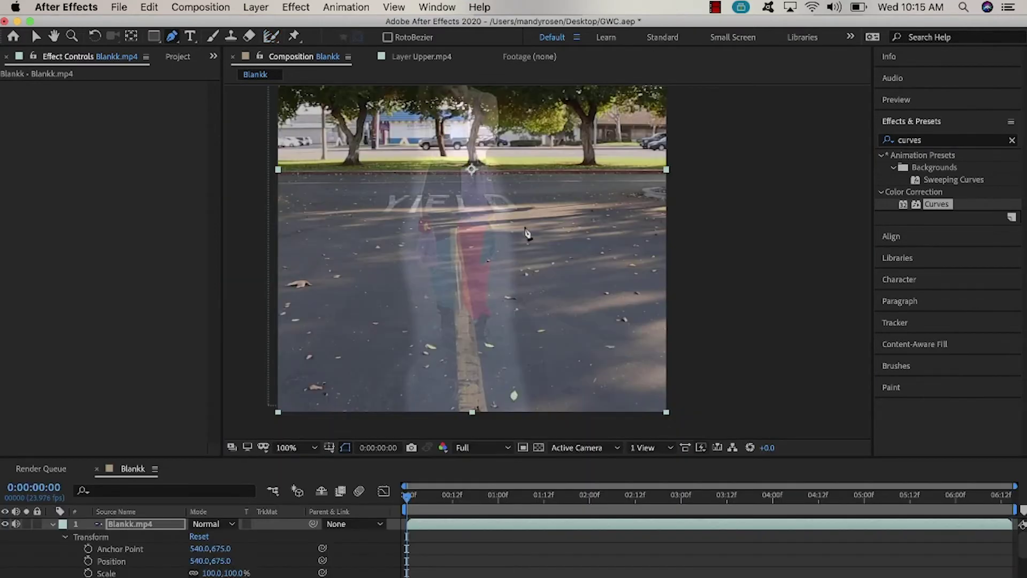
left_click(534, 200)
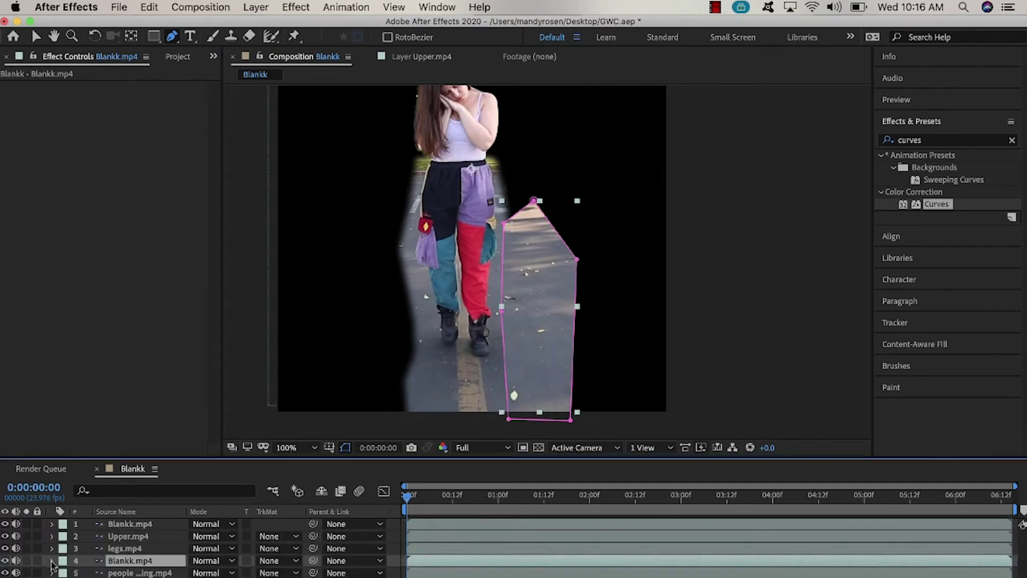
scroll(94, 559, "down", 1)
Step: Delete the stray Mask 1 from the lower Blankk.mp4 copy on layer 4
left_click(64, 556)
left_click(113, 568)
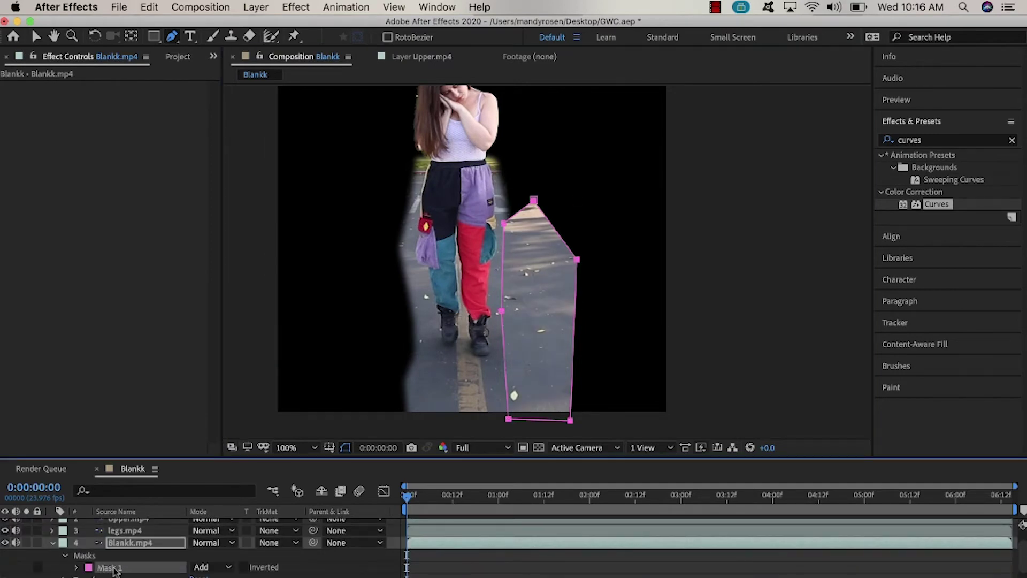
key("Delete")
left_click(51, 540)
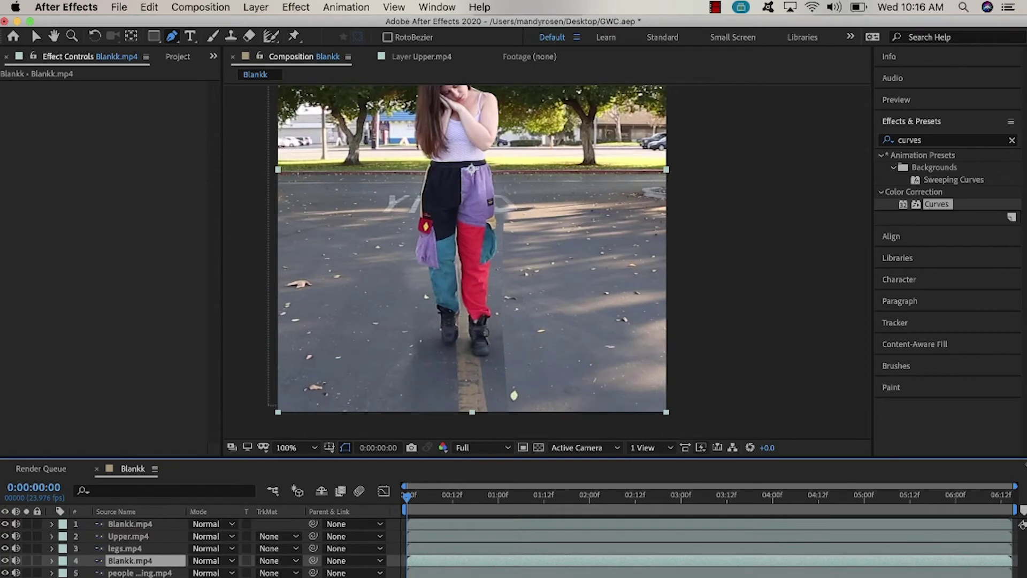
Step: Reshape the top Blankk.mp4 mask into a smooth oval right of the legs
left_click(466, 536)
left_click(466, 527)
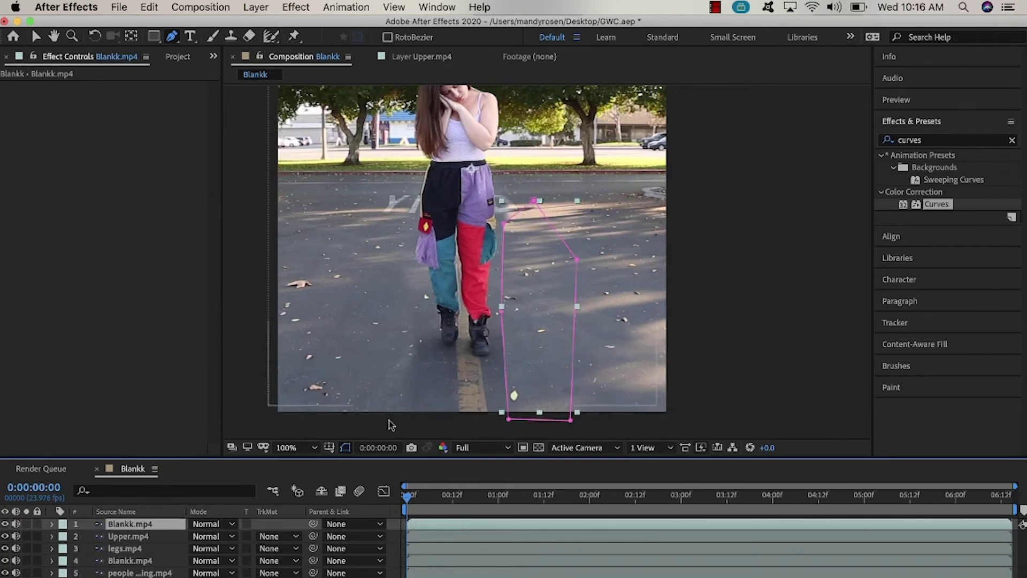
mouse_move(539, 420)
left_mouse_down()
mouse_move(515, 425)
mouse_move(537, 426)
left_mouse_up()
left_click_drag(502, 311, 507, 292)
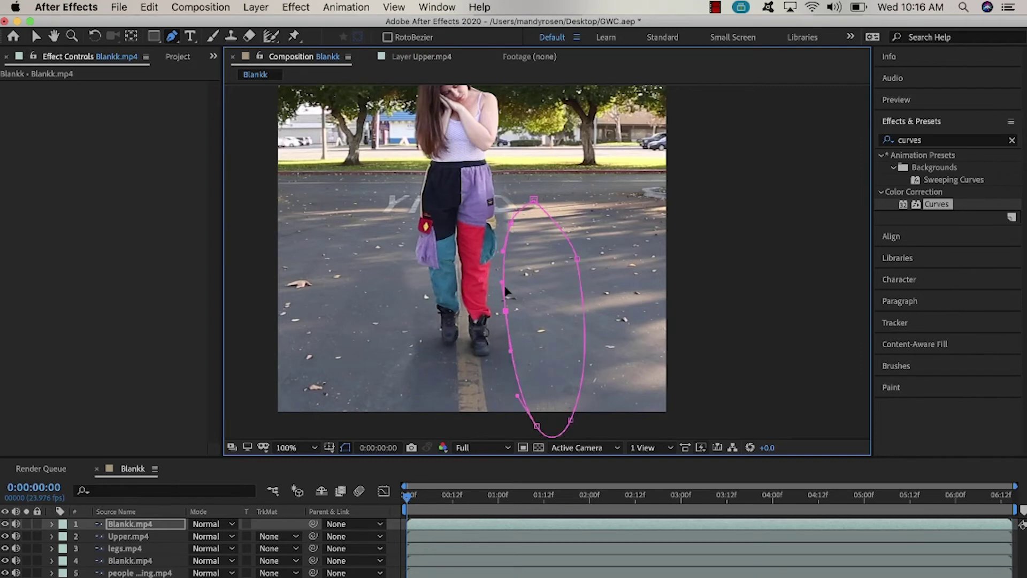
Step: Feather the oval mask 83 pixels, nudge its bottom point left, save and play back
left_click(52, 524)
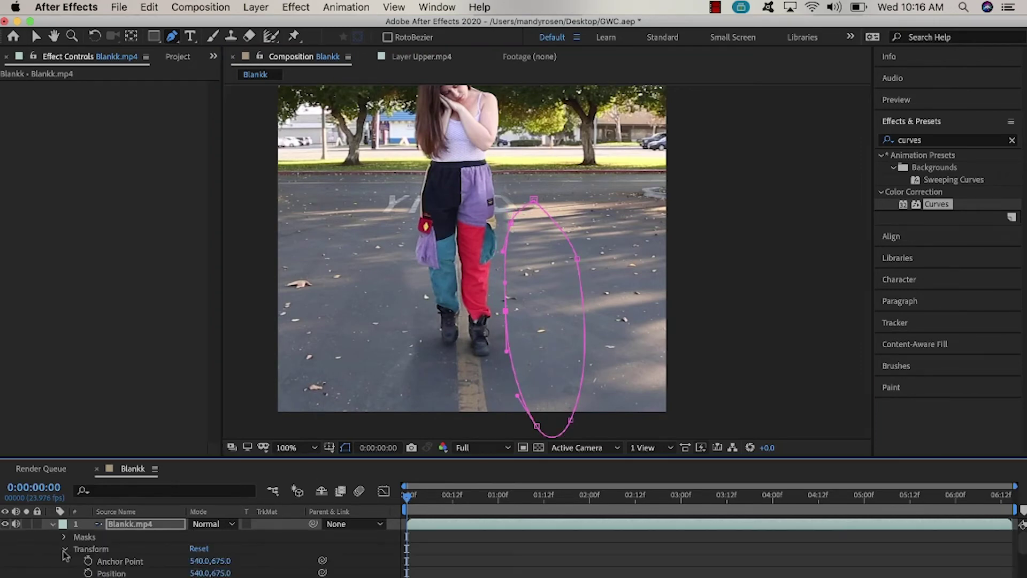
left_click(78, 549)
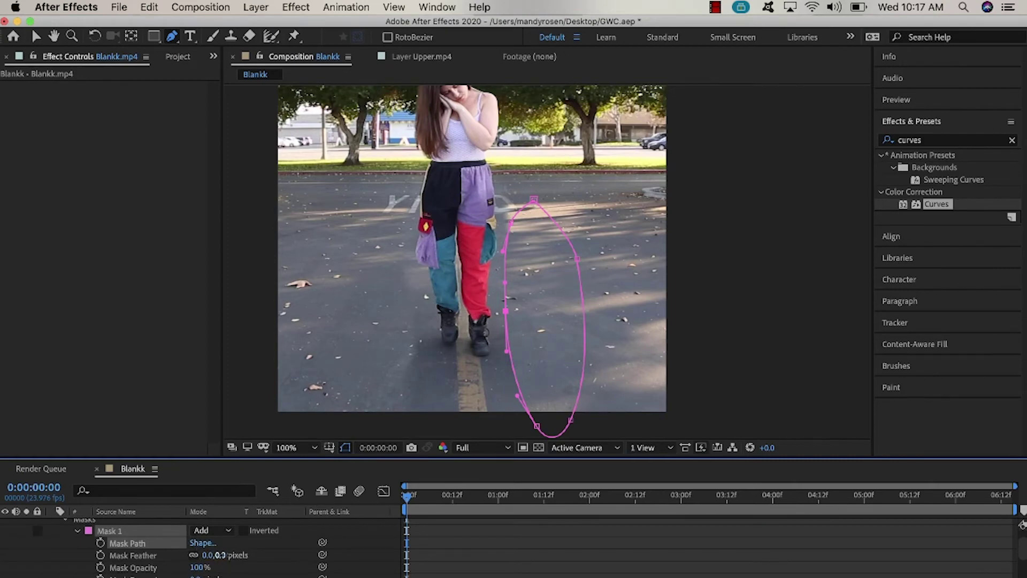
left_click_drag(219, 555, 295, 546)
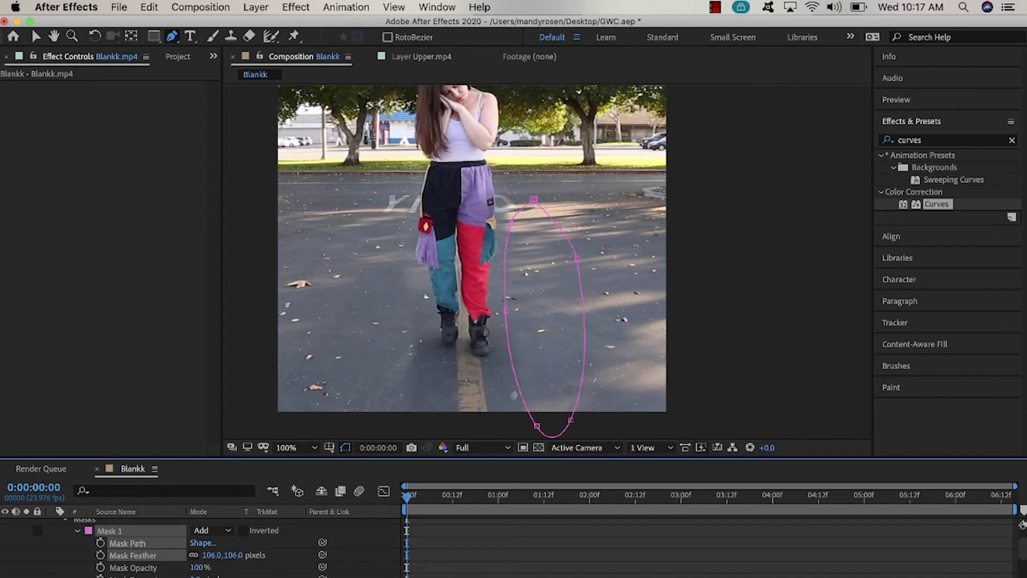
left_click_drag(537, 427, 523, 429)
left_click(589, 524)
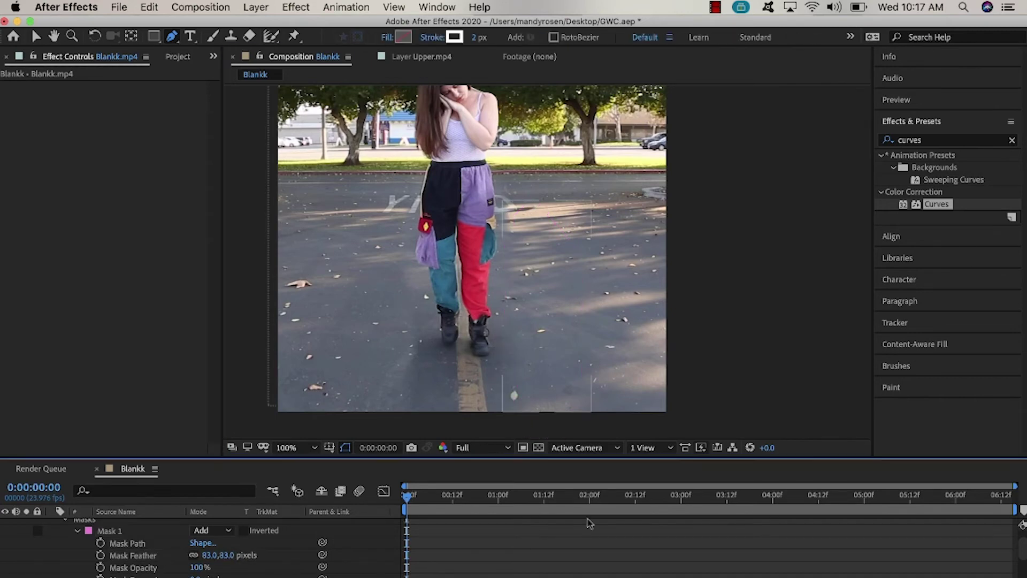
key("super+s")
key("space")
scroll(600, 529, "up", 1)
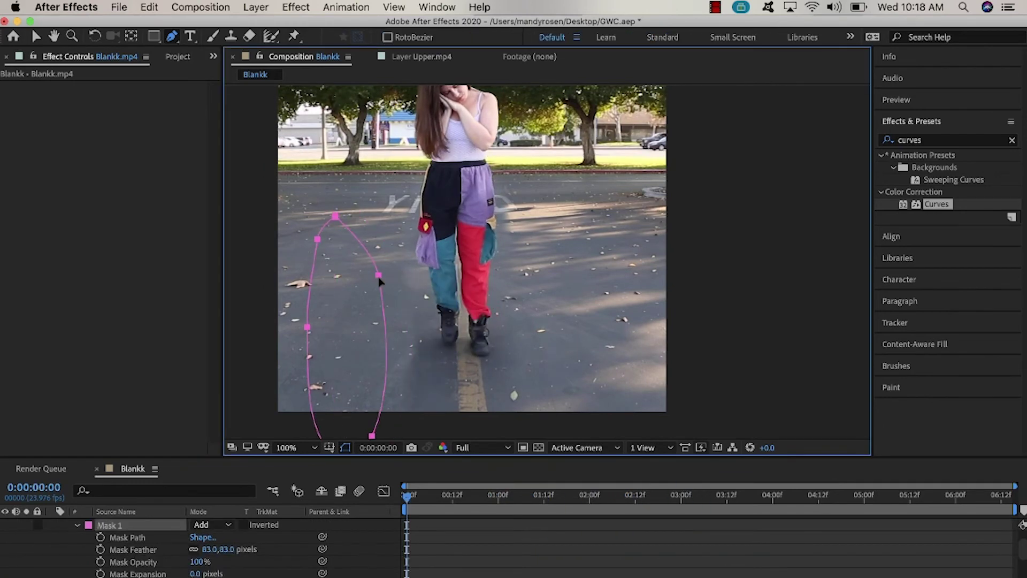
Step: Drag the mask vertices to place the feathered oval over the seam left of the legs
mouse_move(379, 278)
left_mouse_down()
mouse_move(413, 245)
mouse_move(412, 305)
mouse_move(372, 255)
mouse_move(385, 251)
mouse_move(415, 281)
left_mouse_up()
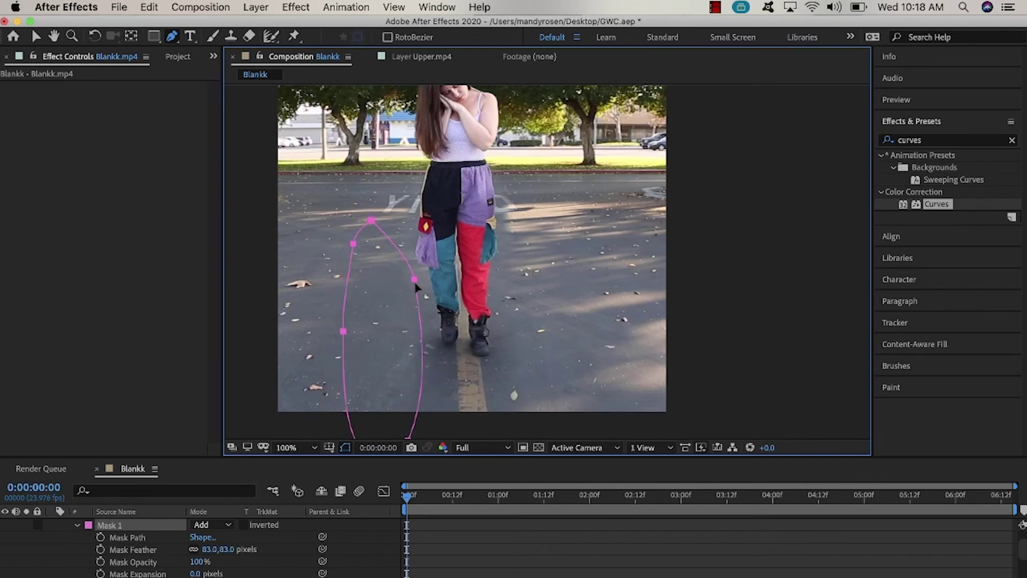